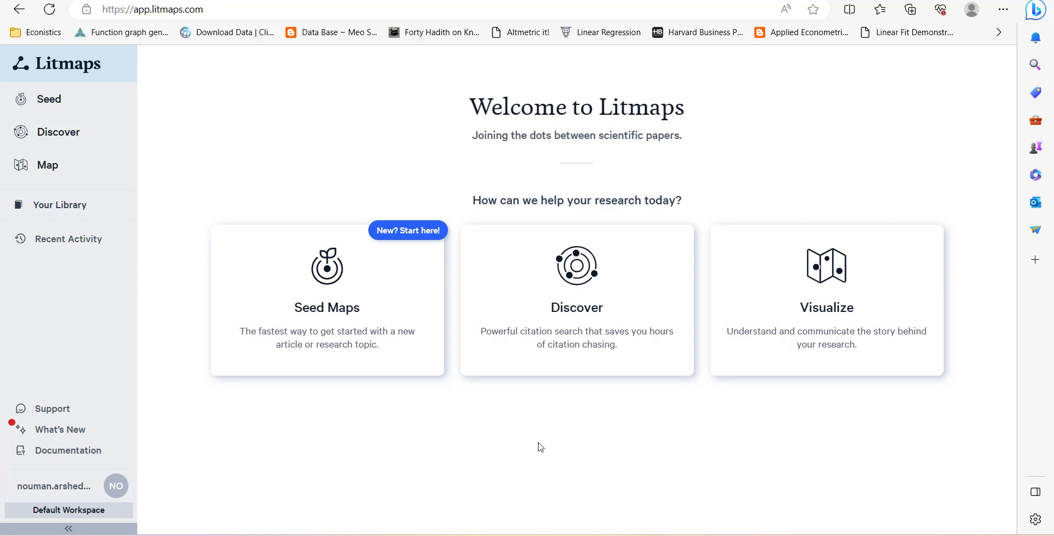
# Switch to Zotero and export the 'citations' collection with the BibTeX format
pyautogui.hotkey('alt', 'Tab')
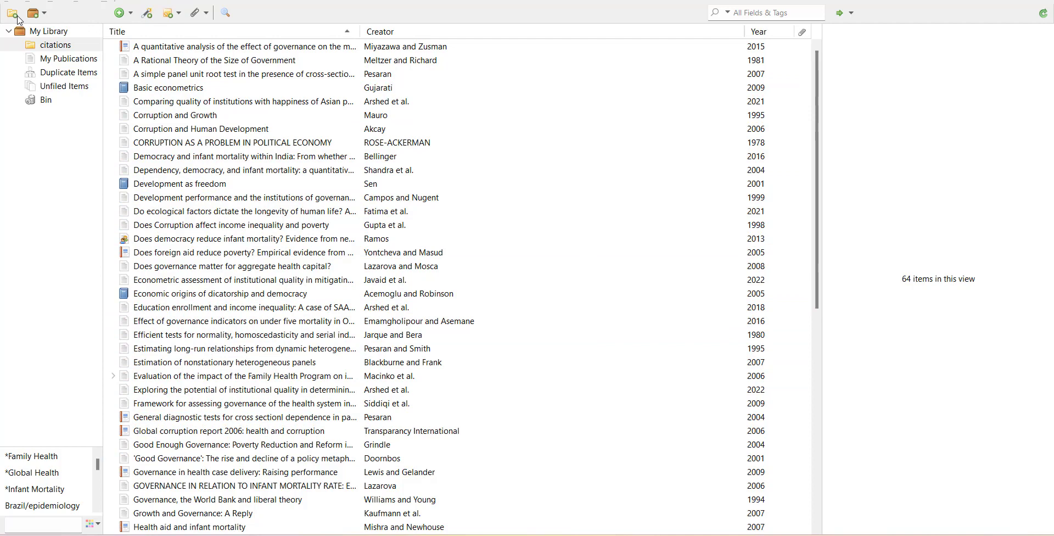
pyautogui.click(9, 1)
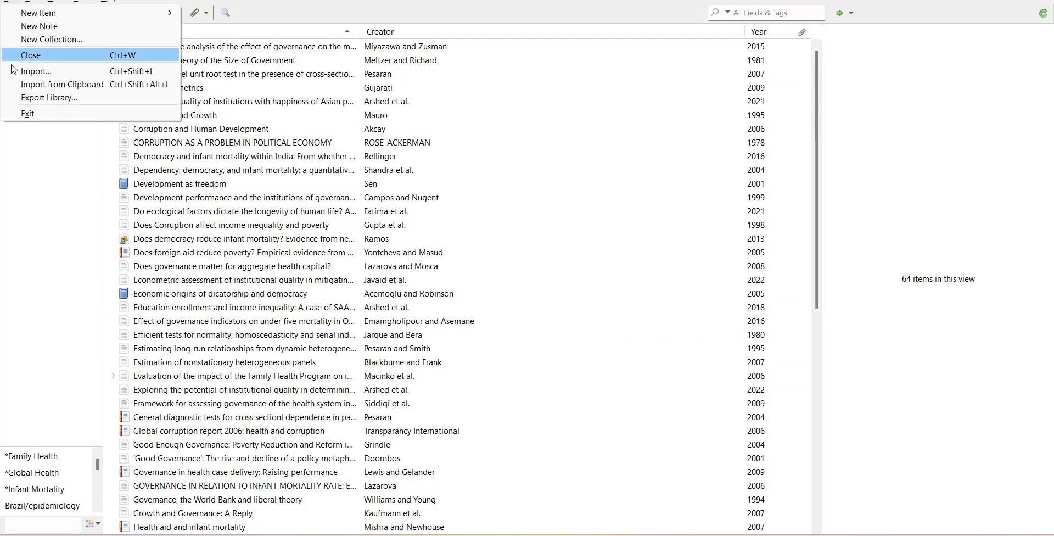
pyautogui.click(59, 89)
pyautogui.rightClick(41, 44)
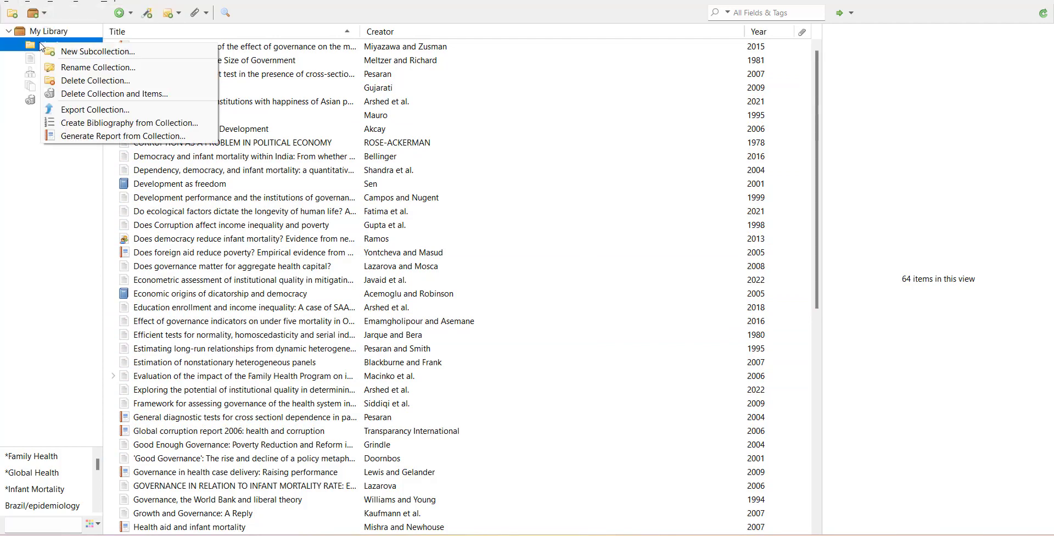
pyautogui.click(60, 111)
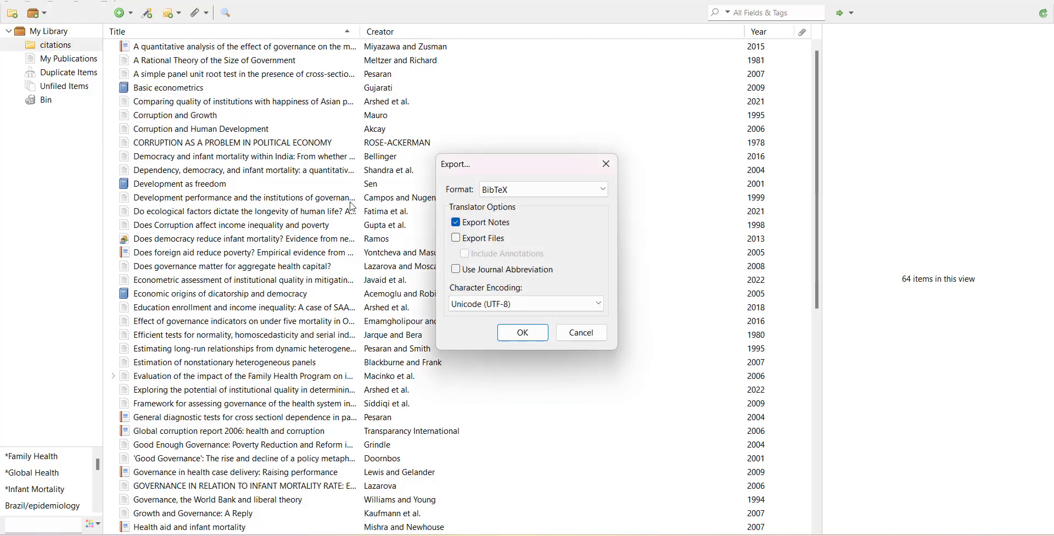
pyautogui.click(607, 164)
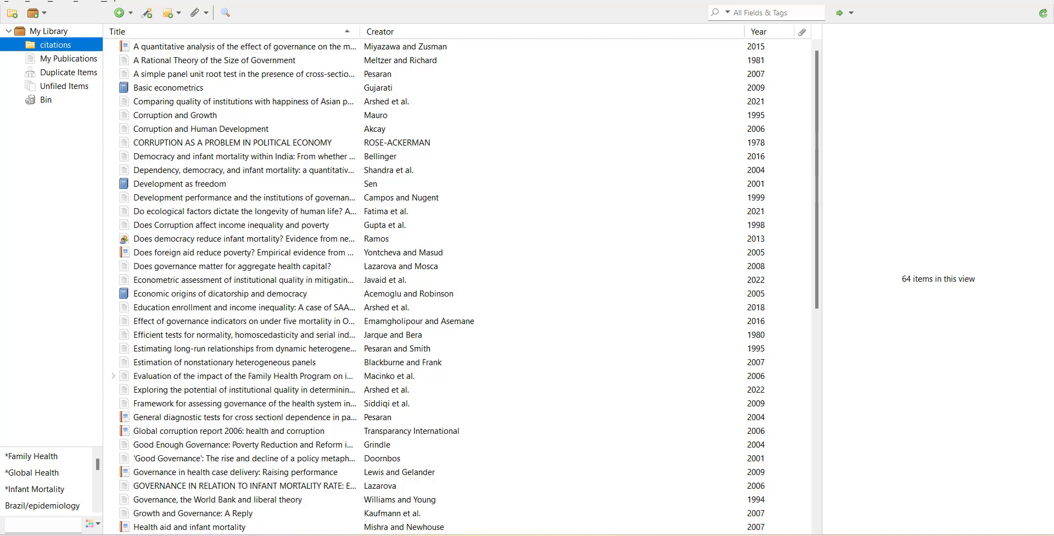
# Return to the Litmaps welcome page in the Edge window
pyautogui.hotkey('alt', 'Tab')
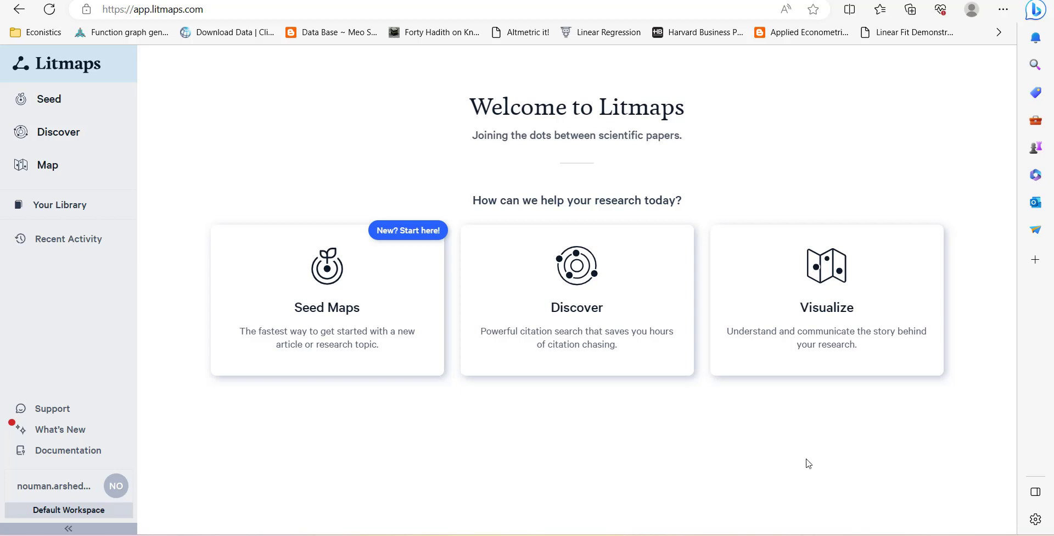
# Start a new Discover search and upload citations.bib from Downloads, finding 43 articles
pyautogui.click(546, 309)
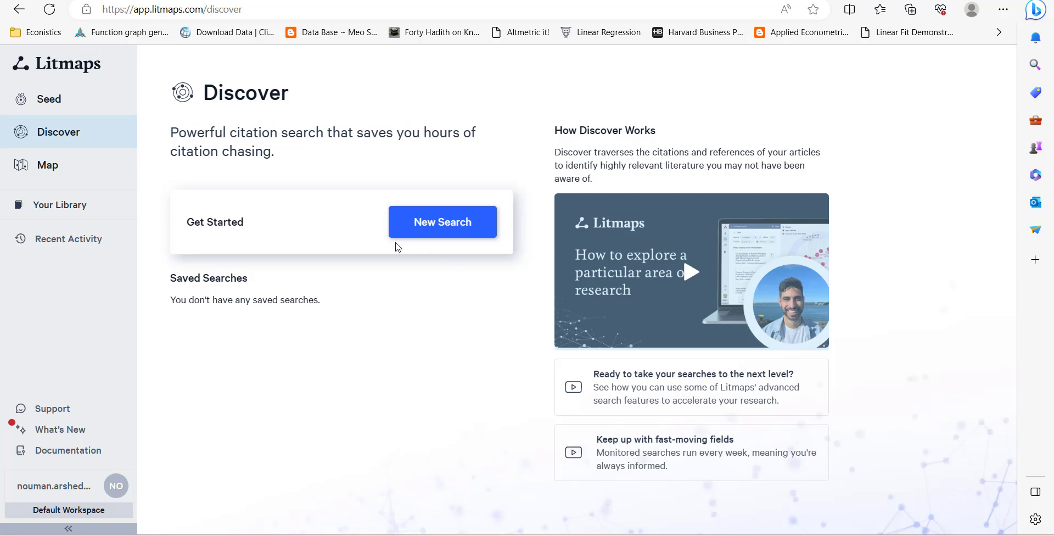
pyautogui.click(427, 230)
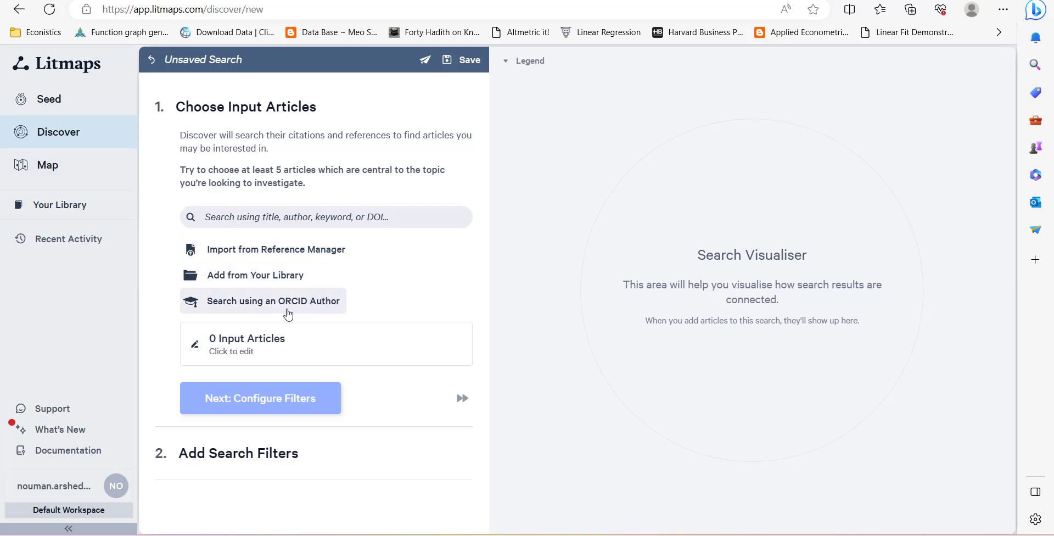
pyautogui.click(242, 257)
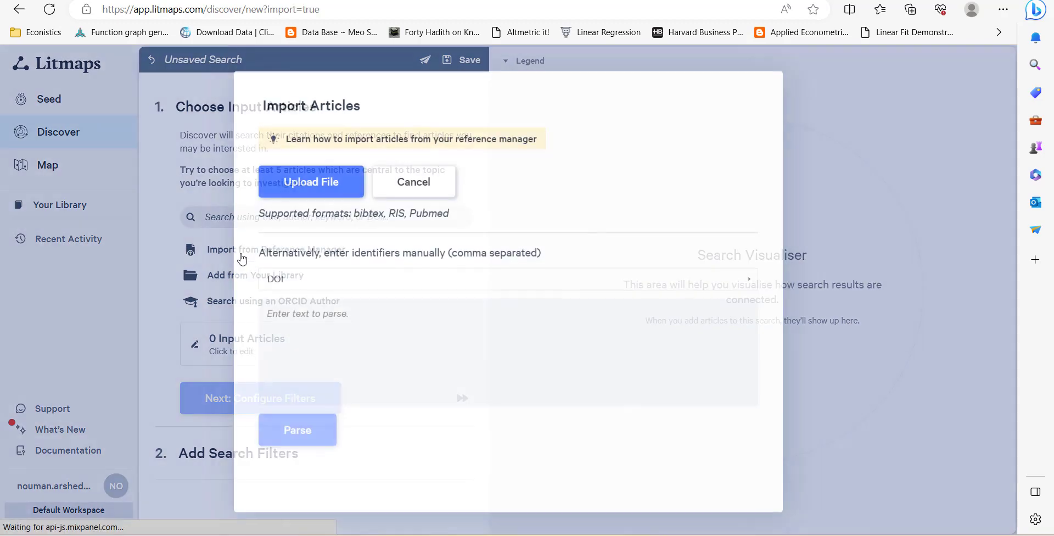
pyautogui.click(329, 194)
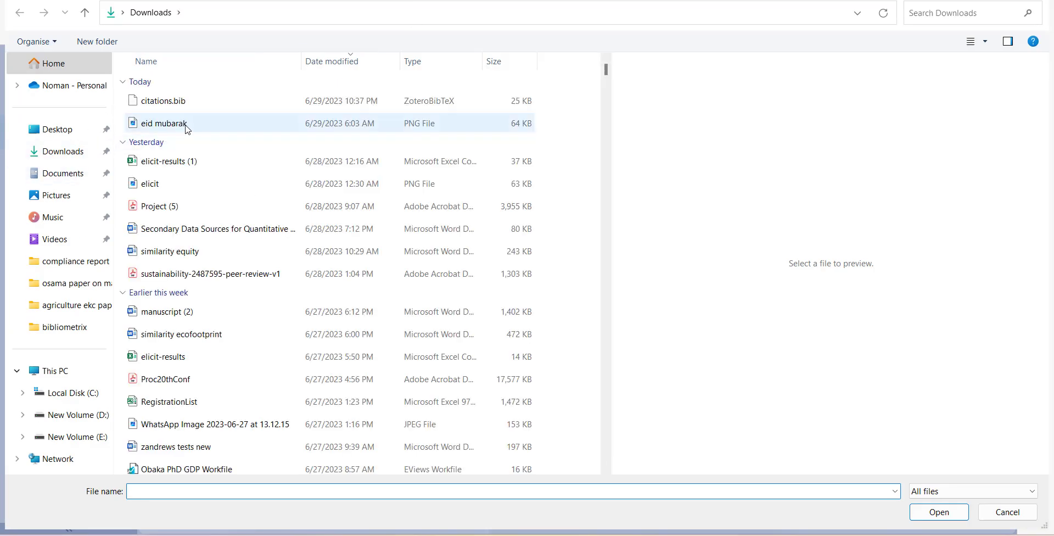
pyautogui.doubleClick(161, 102)
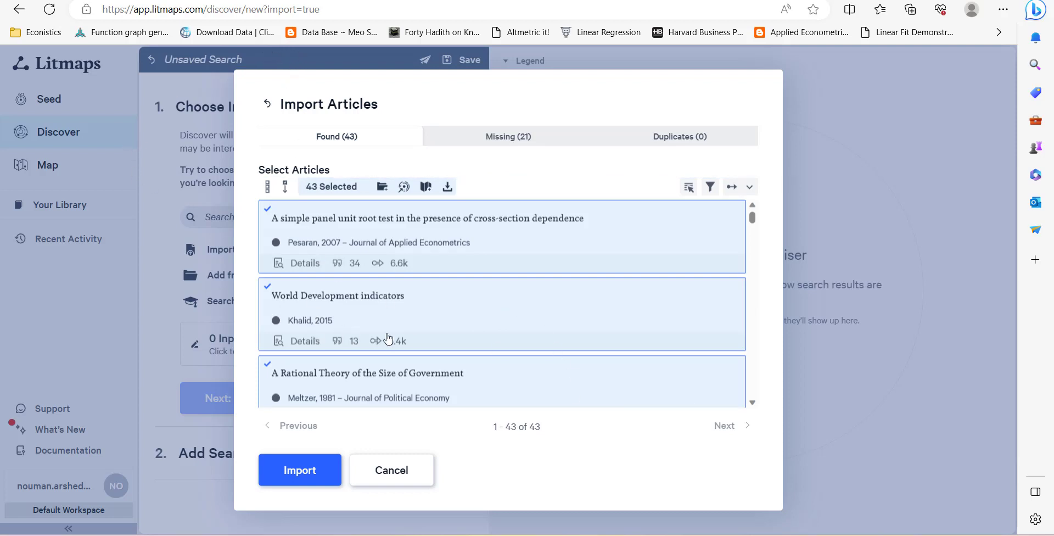
# Uncheck the panel unit root test, World Development indicators, Pooled Mean Group and normality-test articles
pyautogui.click(268, 211)
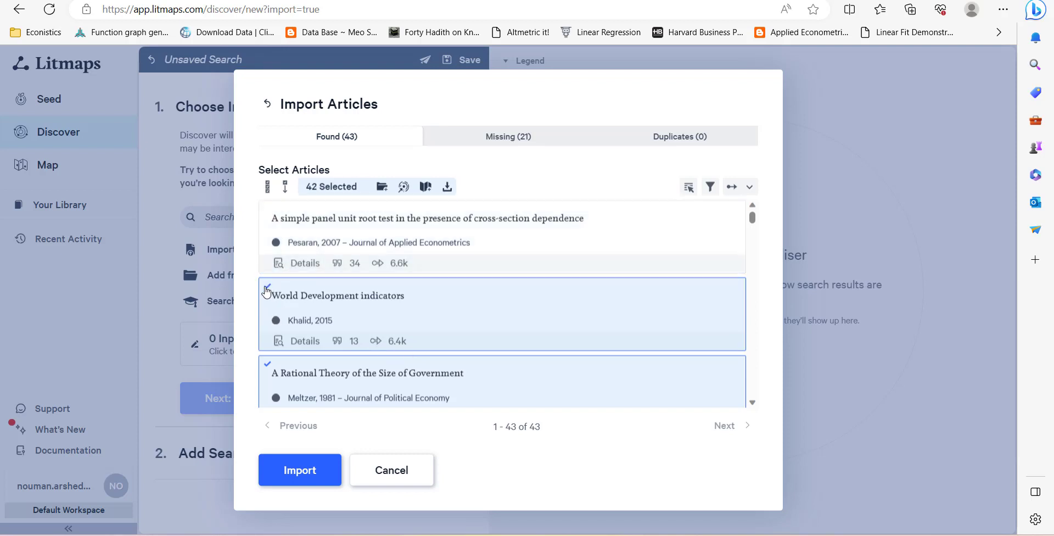
pyautogui.click(267, 291)
pyautogui.scroll(-1, 278, 308)
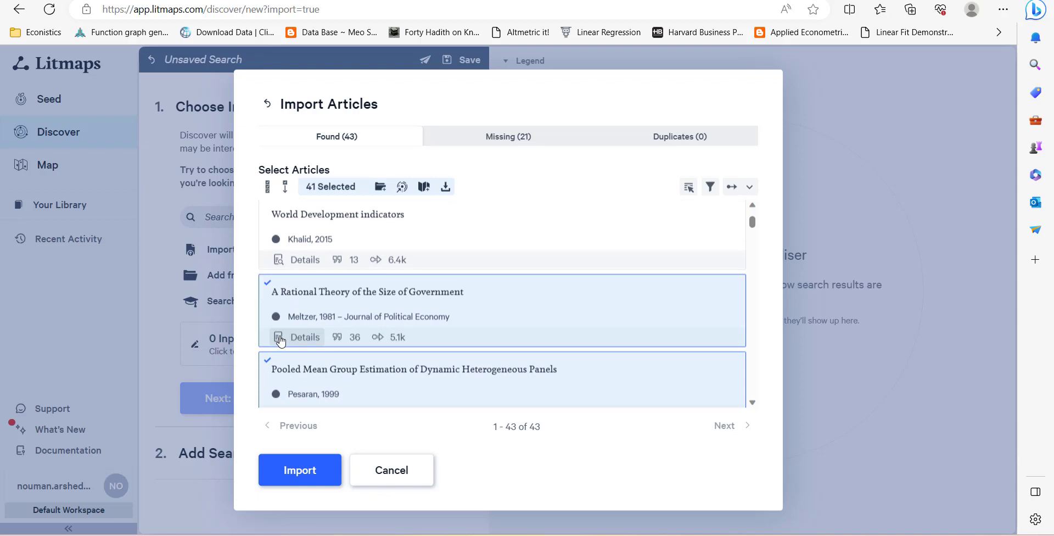
pyautogui.scroll(-1, 279, 332)
pyautogui.click(267, 287)
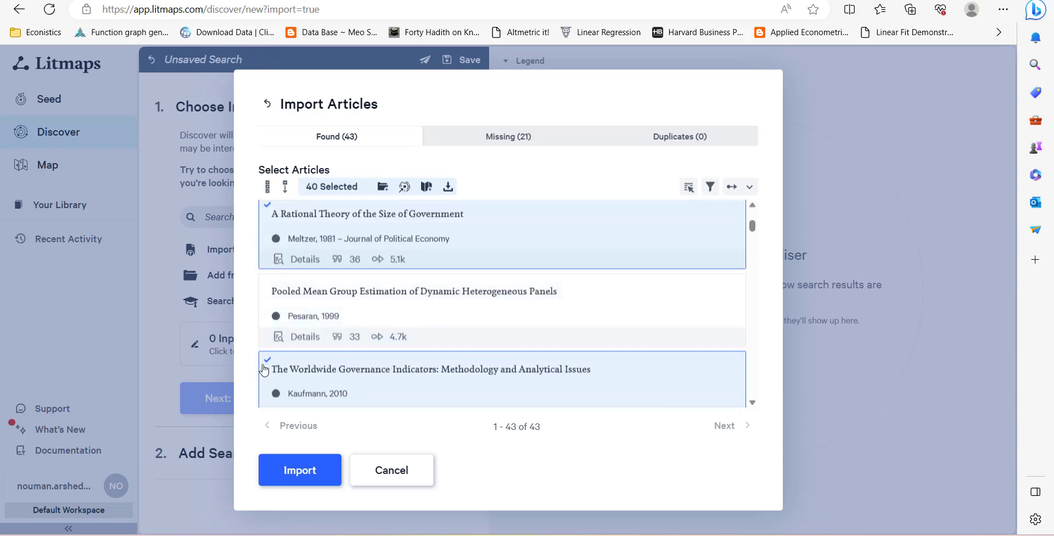
pyautogui.click(266, 366)
pyautogui.click(266, 365)
pyautogui.scroll(-1, 264, 365)
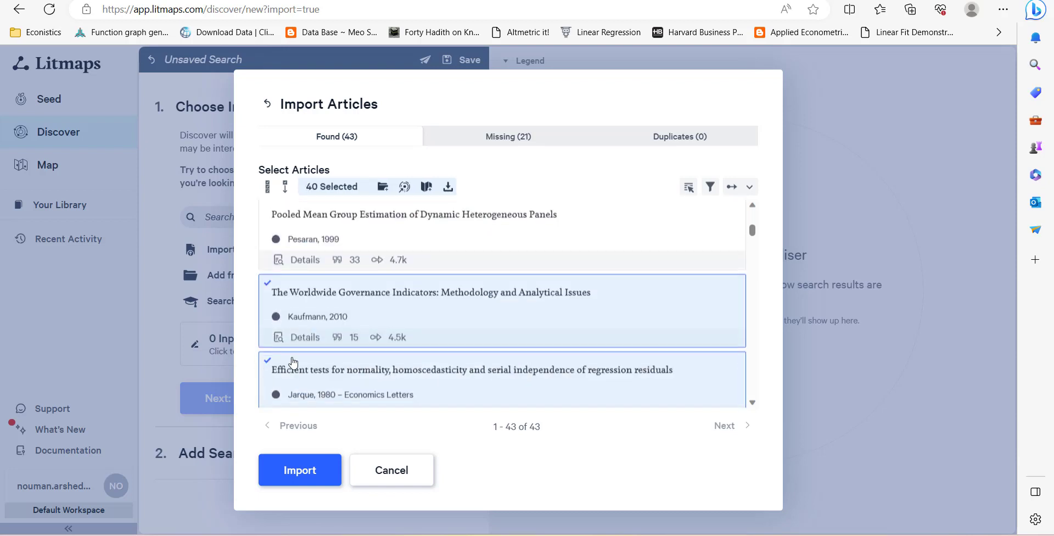
pyautogui.click(266, 364)
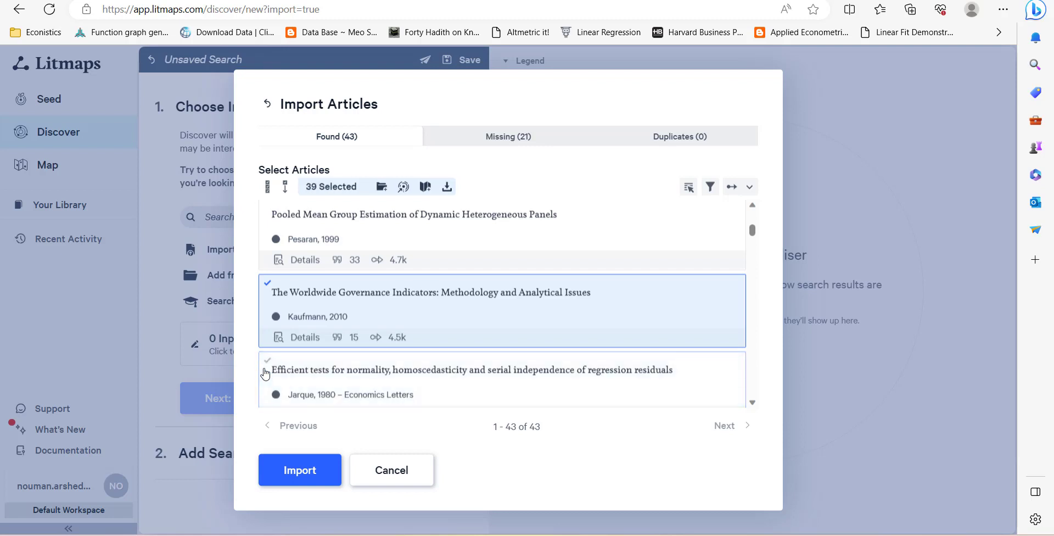
pyautogui.scroll(-1, 300, 368)
pyautogui.scroll(-2, 301, 368)
pyautogui.scroll(-1, 353, 292)
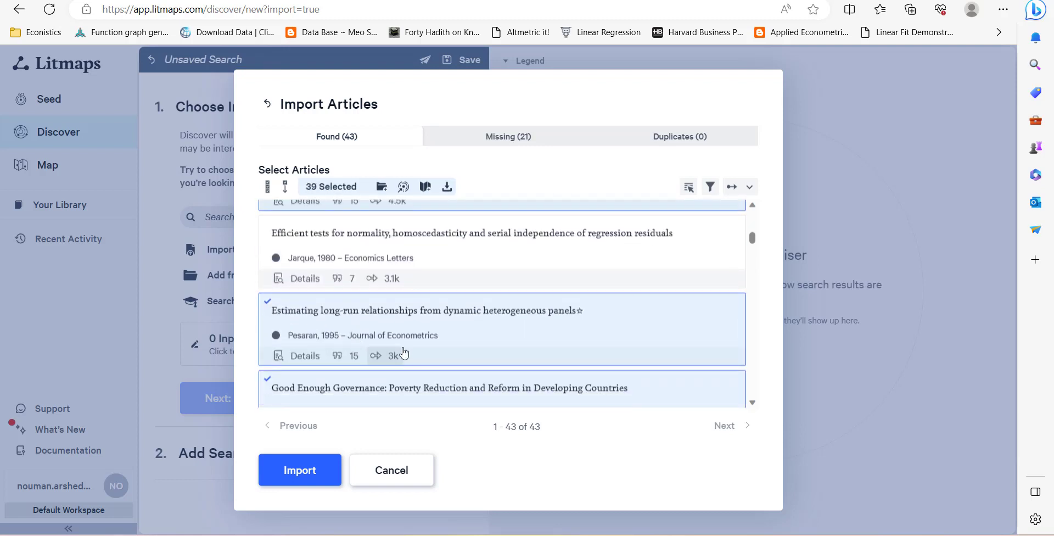
# Uncheck the Estimating long-run relationships and Nonstationary Heterogeneous Panels articles
pyautogui.moveTo(405, 353)
pyautogui.click(272, 308)
pyautogui.scroll(-2, 270, 320)
pyautogui.scroll(-3, 270, 319)
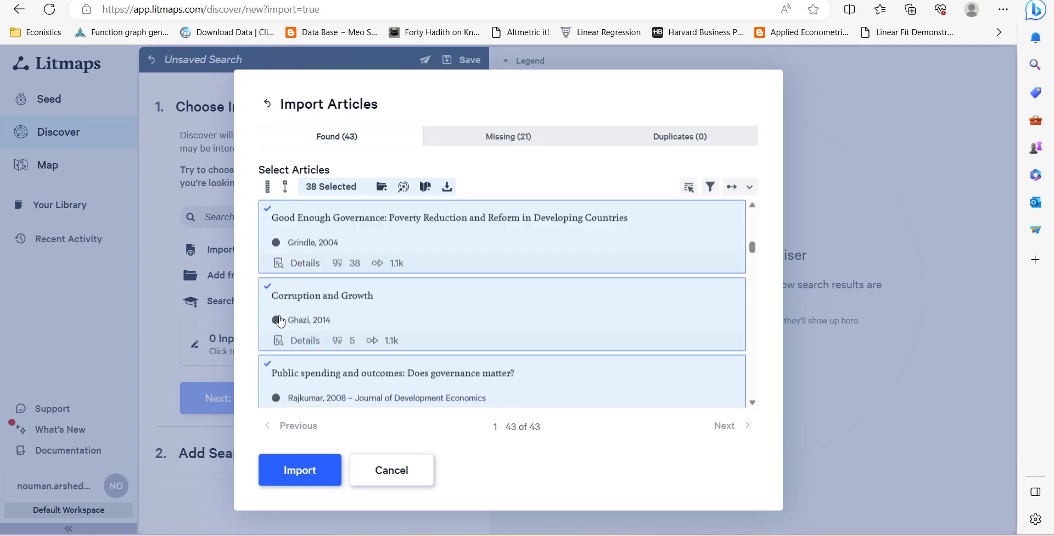
pyautogui.scroll(-2, 267, 343)
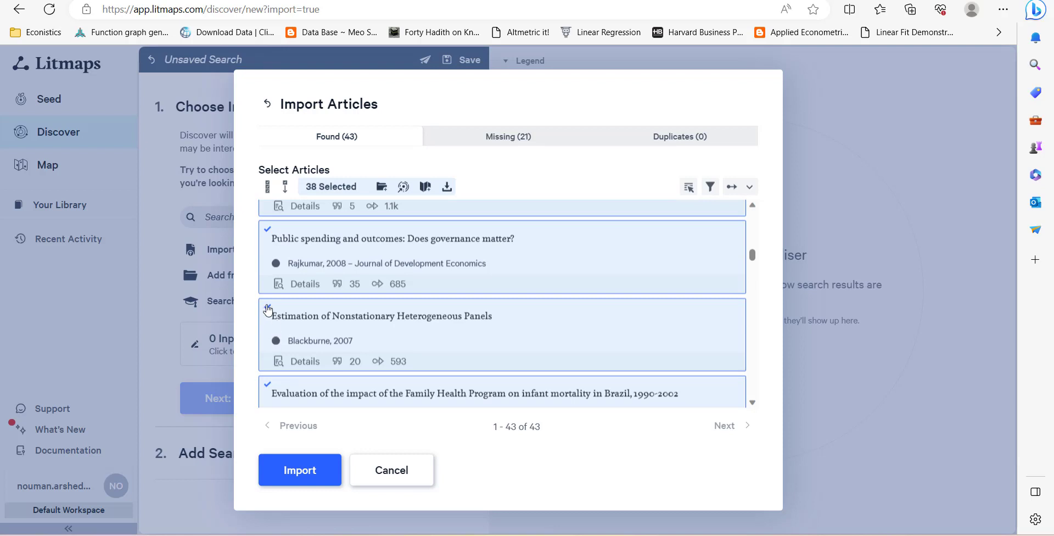
pyautogui.click(268, 311)
pyautogui.scroll(-2, 326, 345)
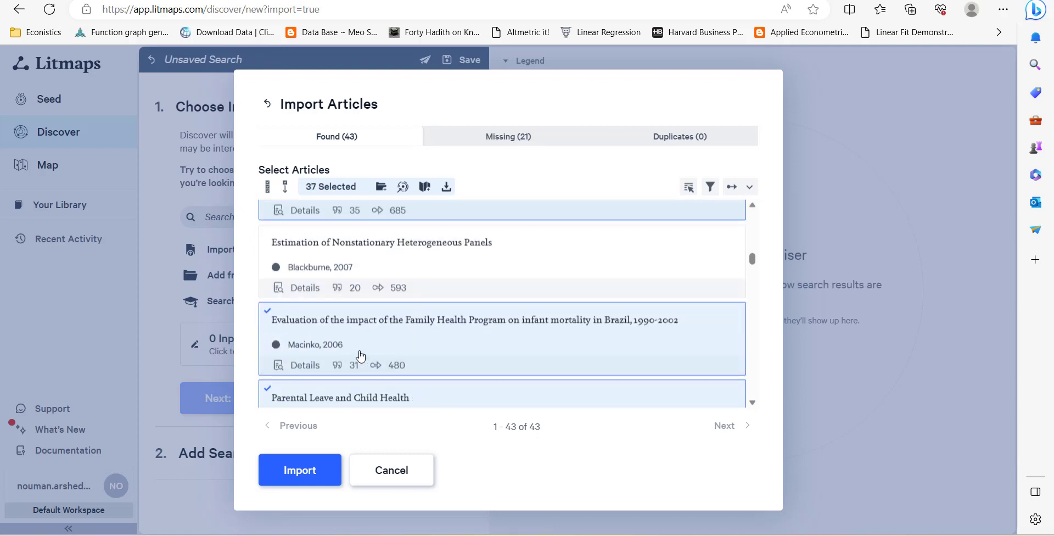
pyautogui.scroll(-2, 361, 356)
pyautogui.scroll(-2, 335, 349)
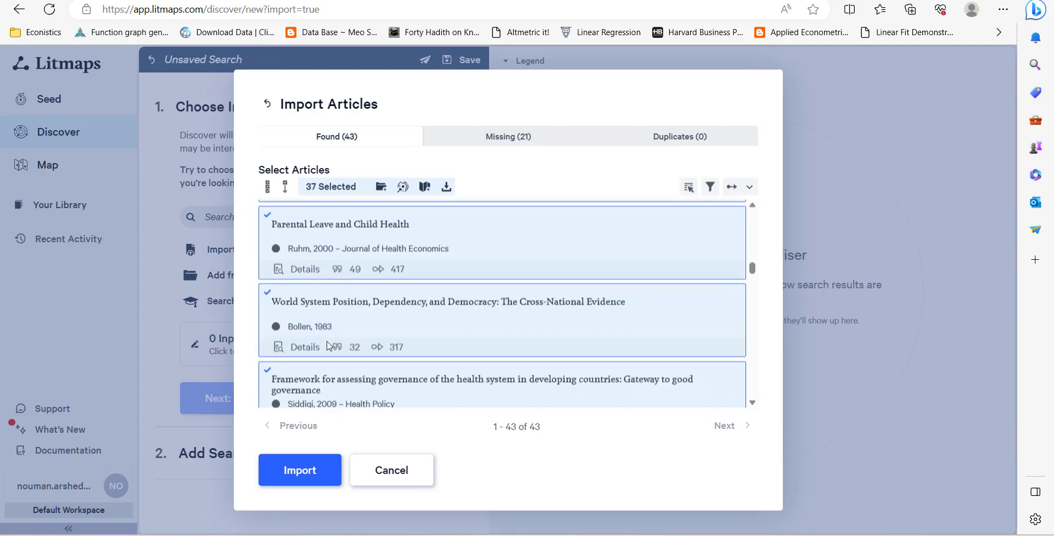
pyautogui.scroll(-3, 328, 345)
pyautogui.scroll(-2, 313, 368)
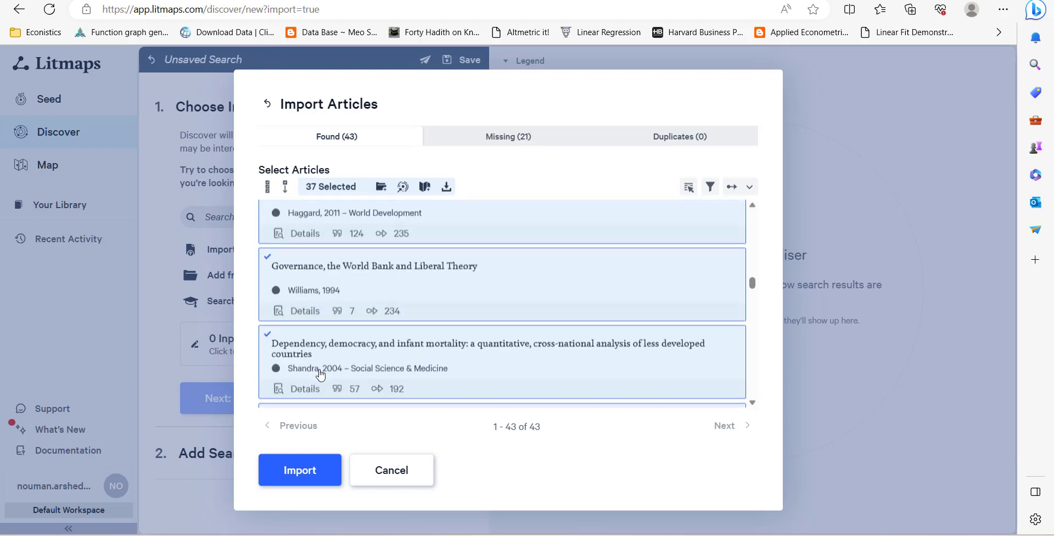
pyautogui.scroll(-3, 321, 375)
pyautogui.scroll(-1, 372, 379)
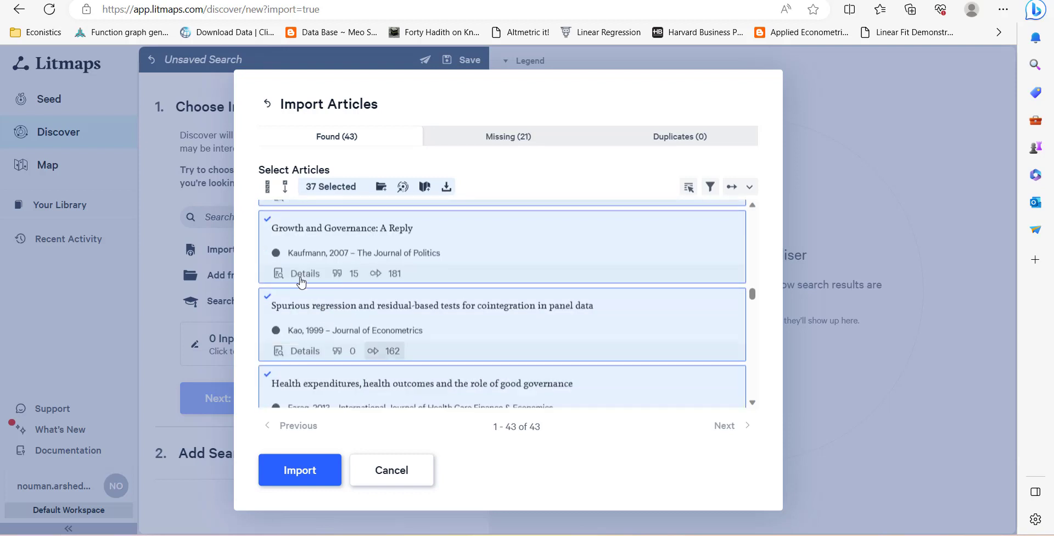
pyautogui.scroll(-1, 275, 321)
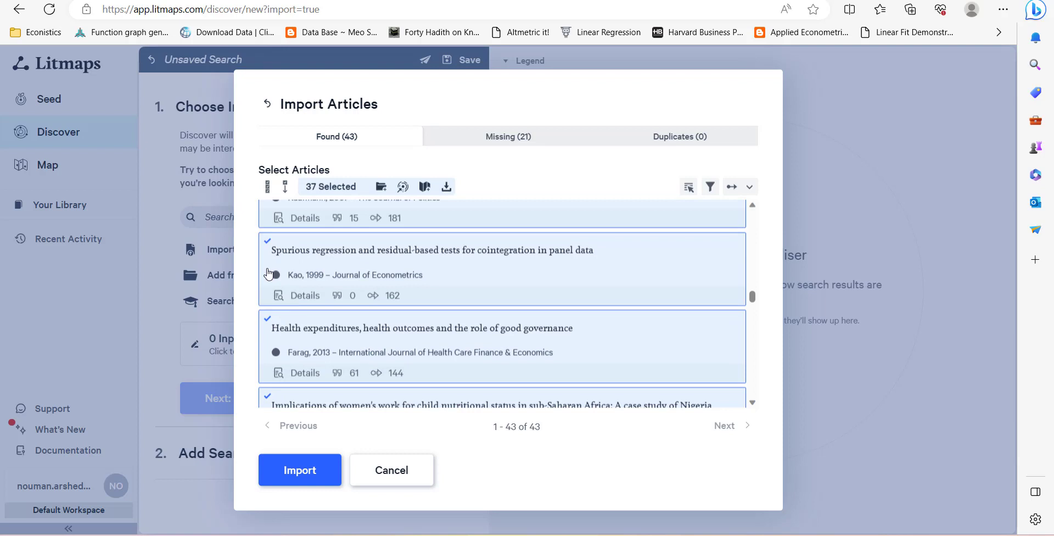
# Uncheck Spurious regression, Worldwide Governance Indicators and Nonstationary Panel Data, then import the selection
pyautogui.click(267, 248)
pyautogui.scroll(-3, 273, 330)
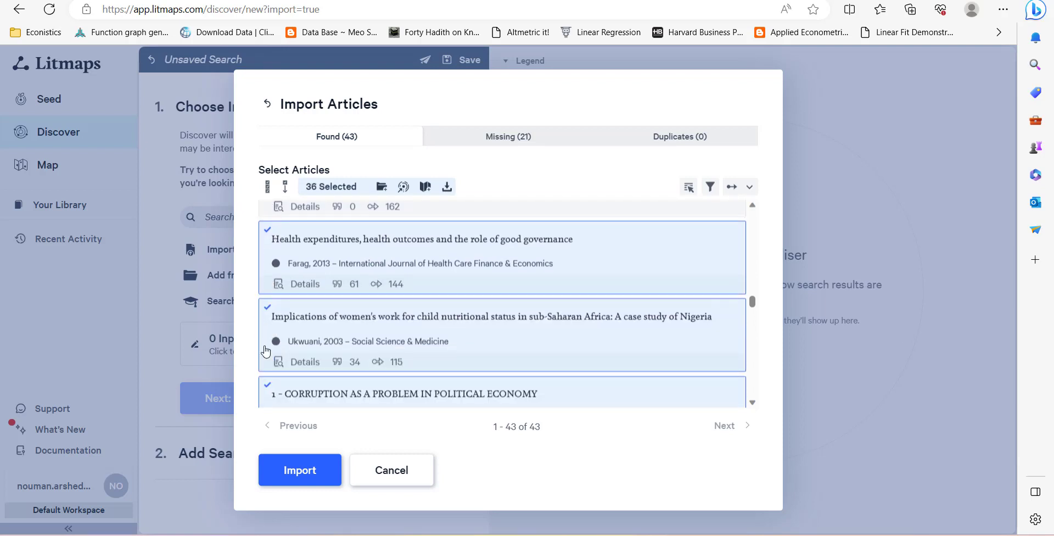
pyautogui.scroll(-3, 276, 359)
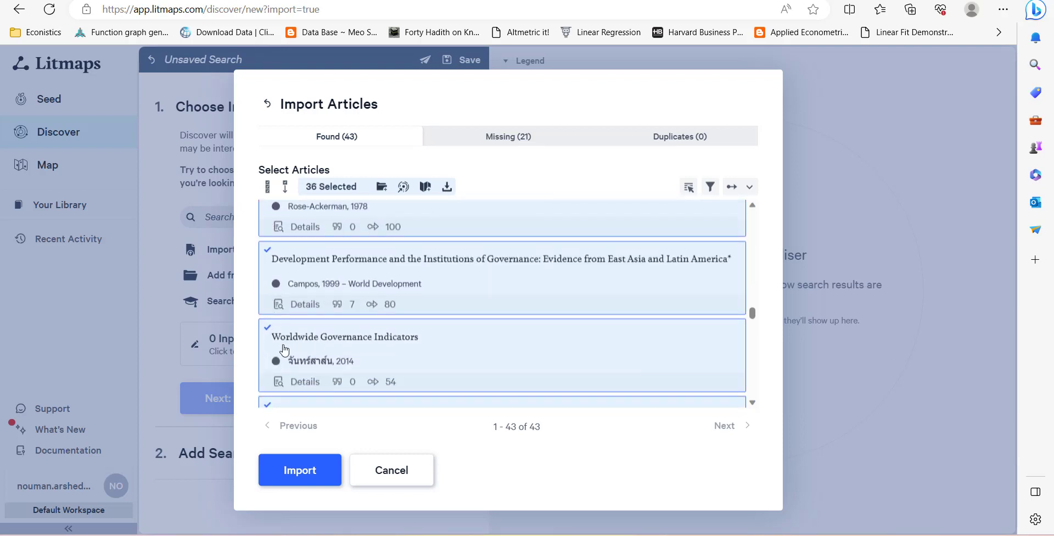
pyautogui.scroll(-2, 275, 330)
pyautogui.click(264, 258)
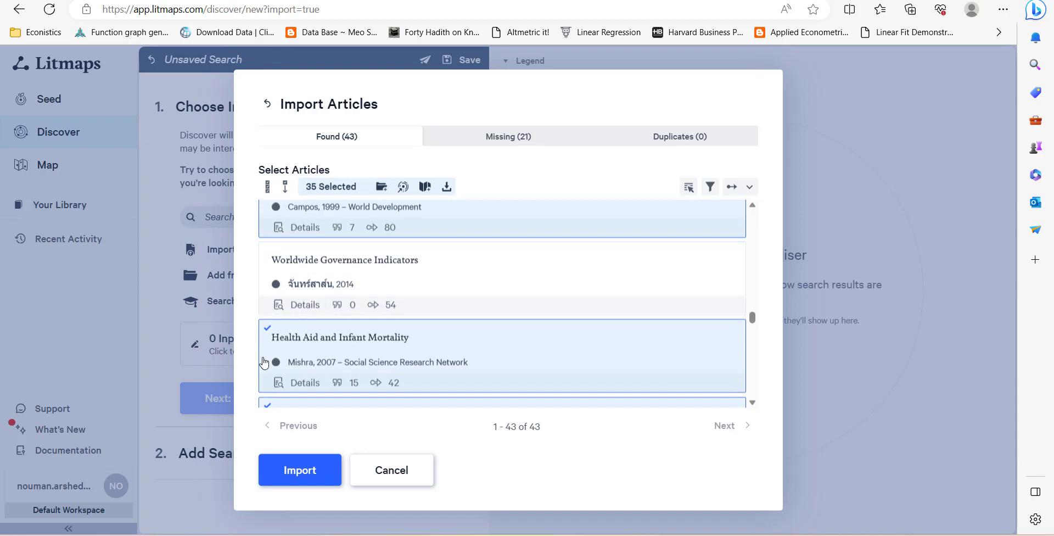
pyautogui.scroll(-2, 274, 368)
pyautogui.scroll(-3, 276, 374)
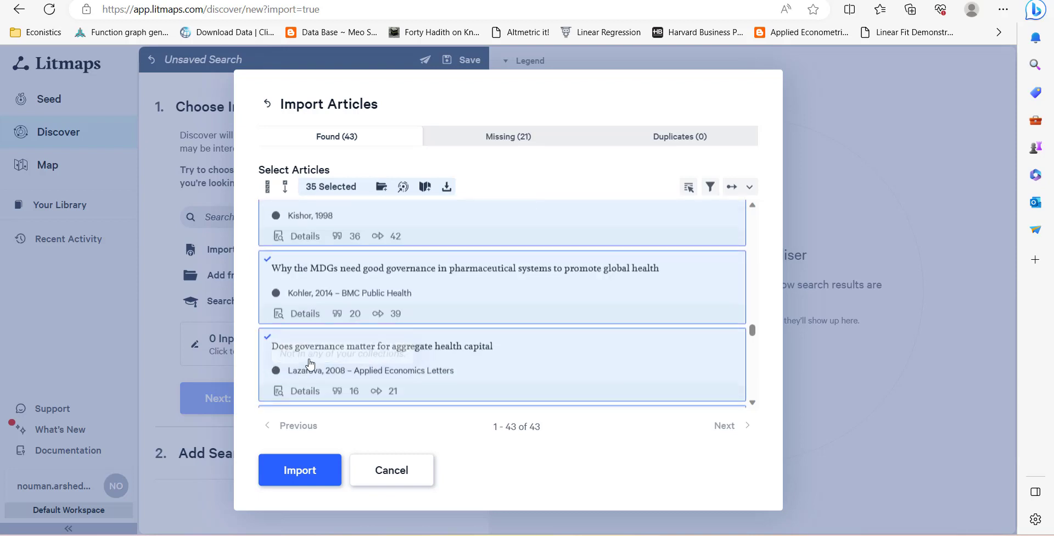
pyautogui.scroll(-3, 380, 359)
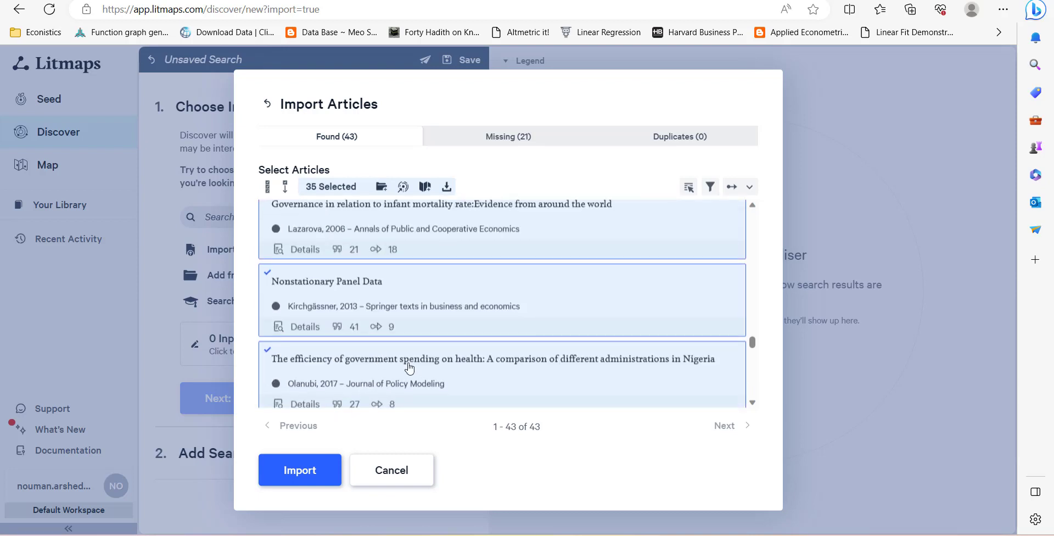
pyautogui.click(267, 273)
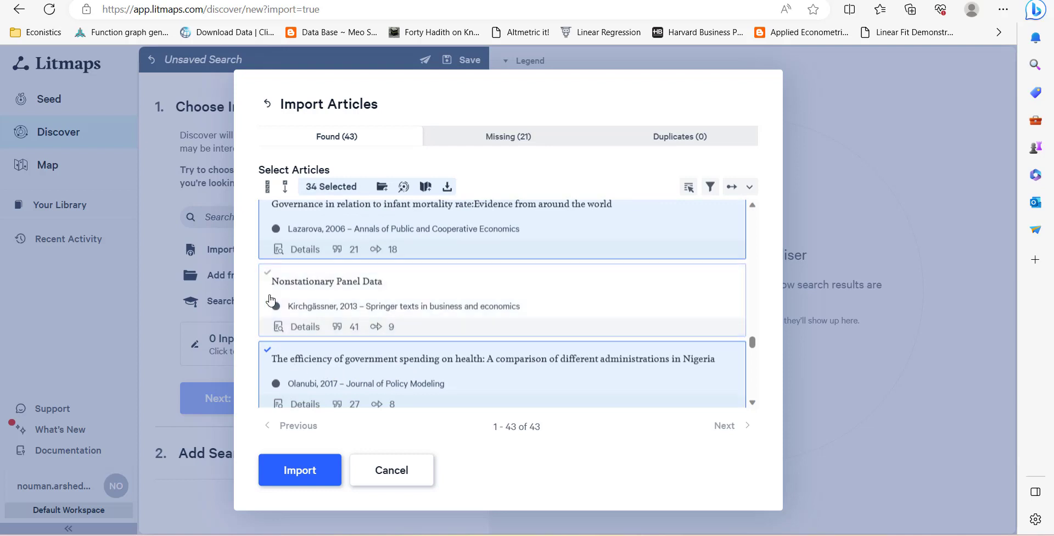
pyautogui.scroll(-2, 345, 362)
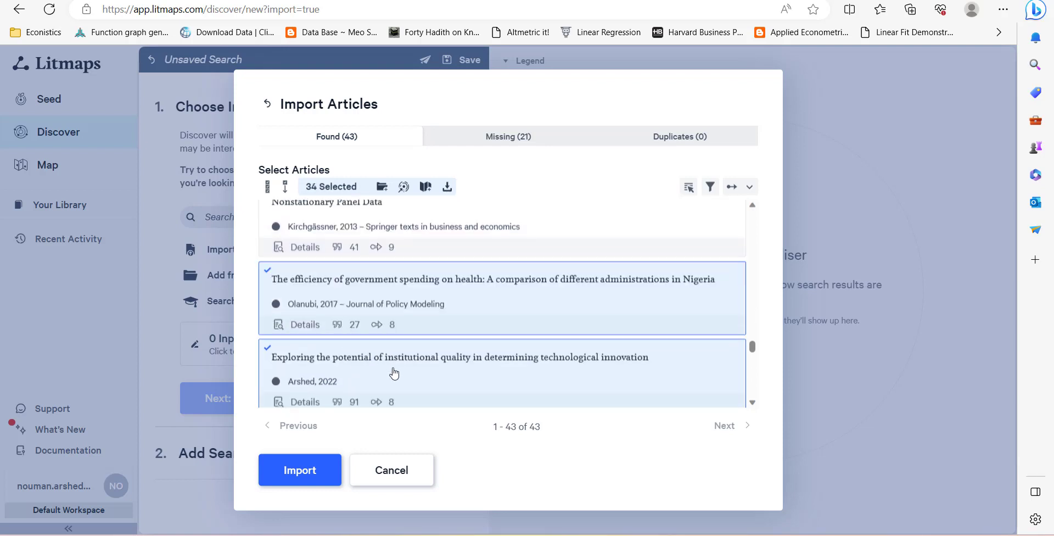
pyautogui.scroll(-2, 364, 368)
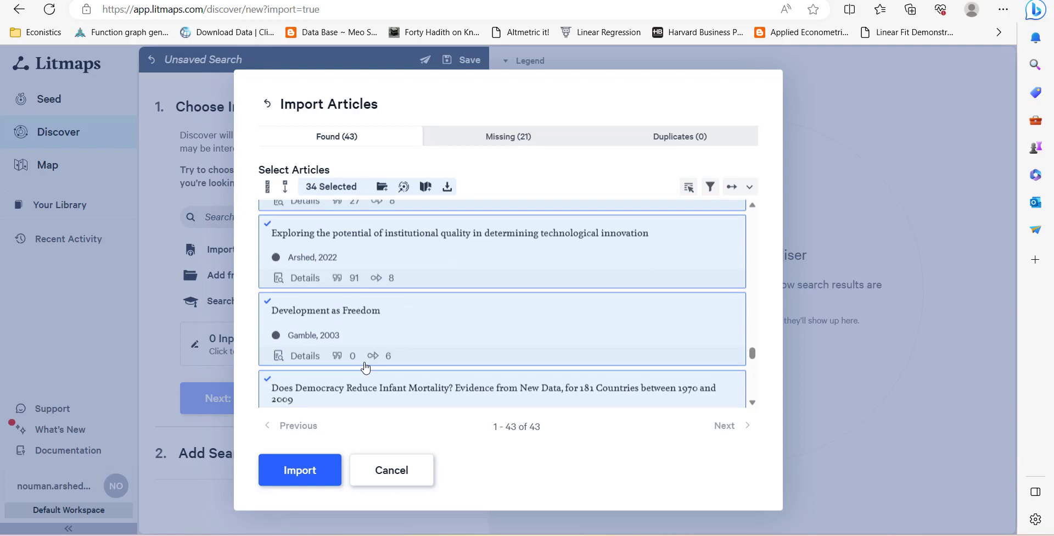
pyautogui.scroll(-4, 365, 368)
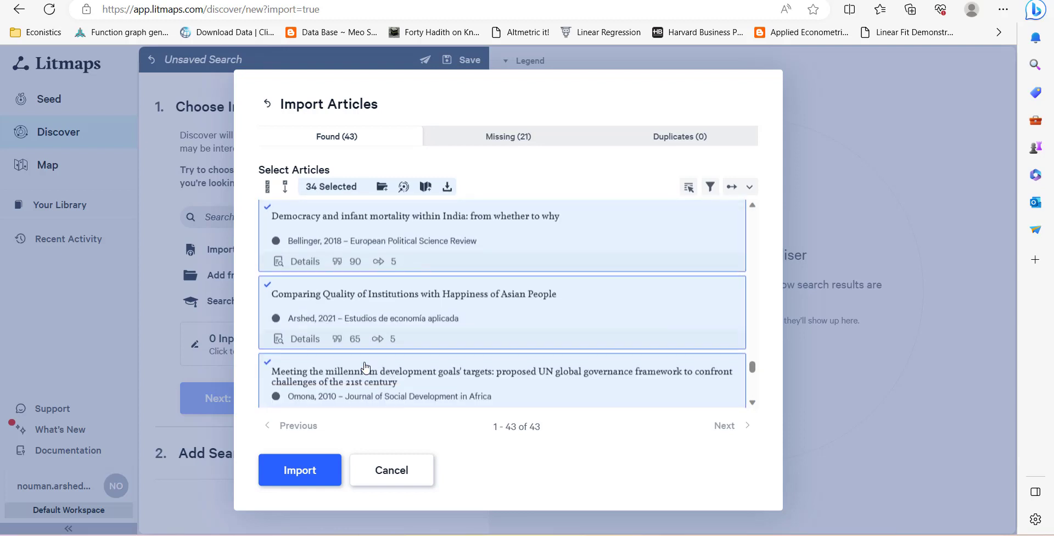
pyautogui.scroll(-1, 366, 367)
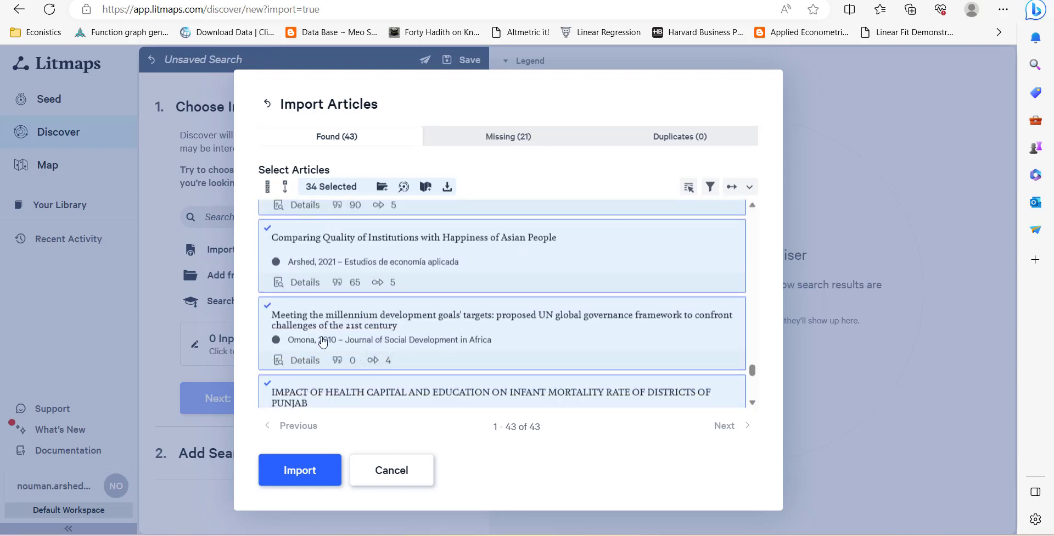
pyautogui.click(301, 470)
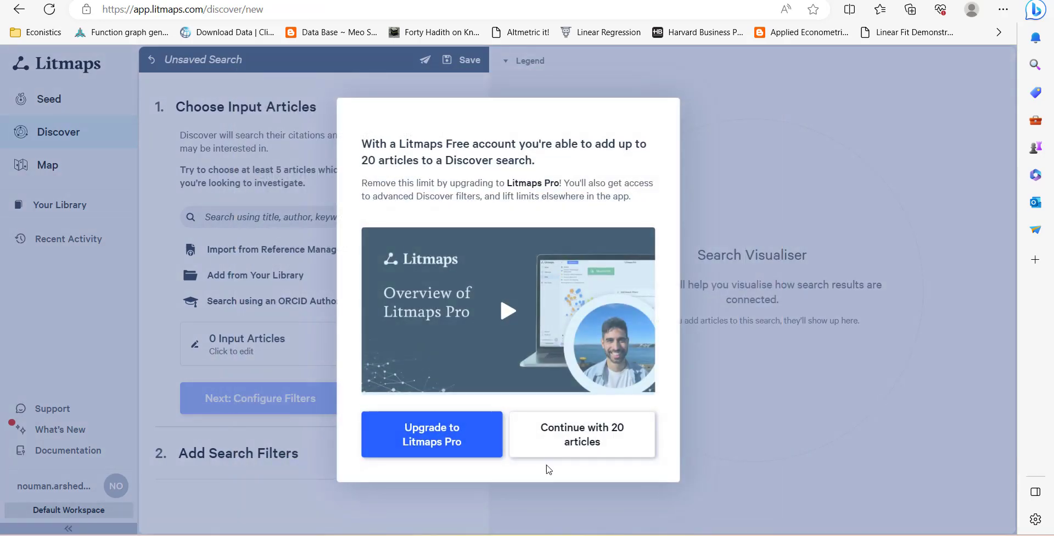
# Continue with 20 articles, adding inputs from Rose-Ackerman 1978 to Arshed 2022
pyautogui.click(577, 446)
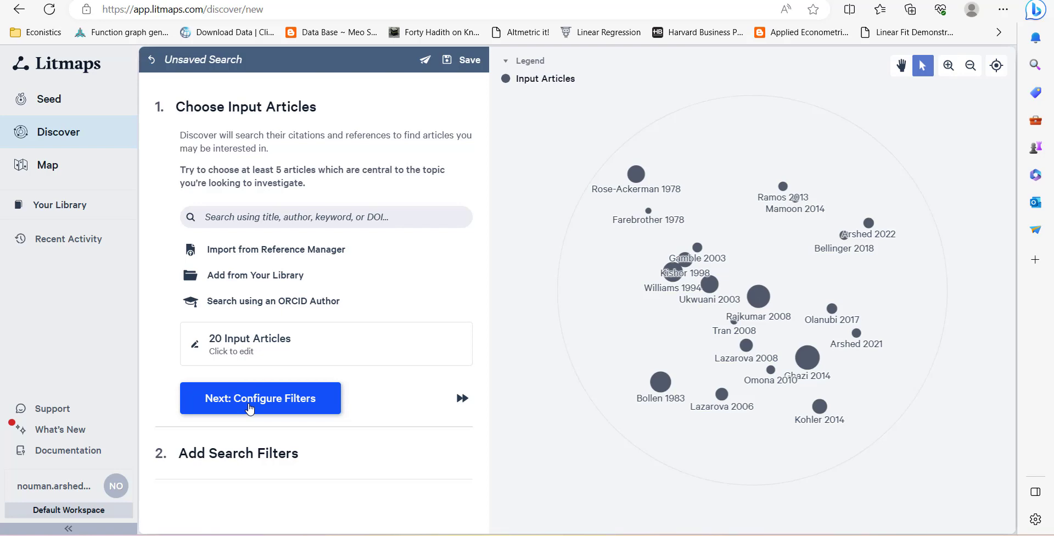
# Run the search past the filters, yielding 20 related results led by Kaufmann 2003
pyautogui.click(250, 409)
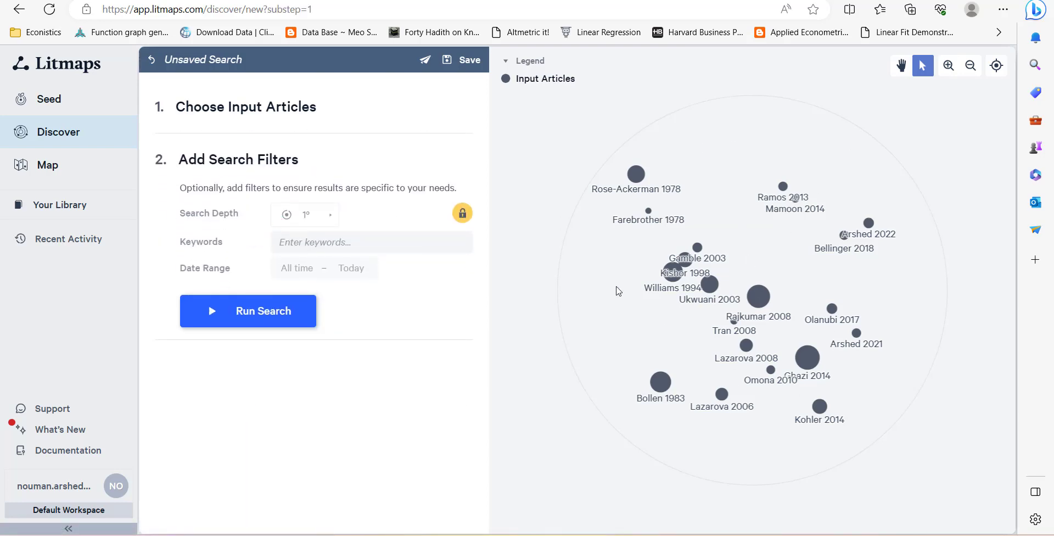
pyautogui.click(258, 310)
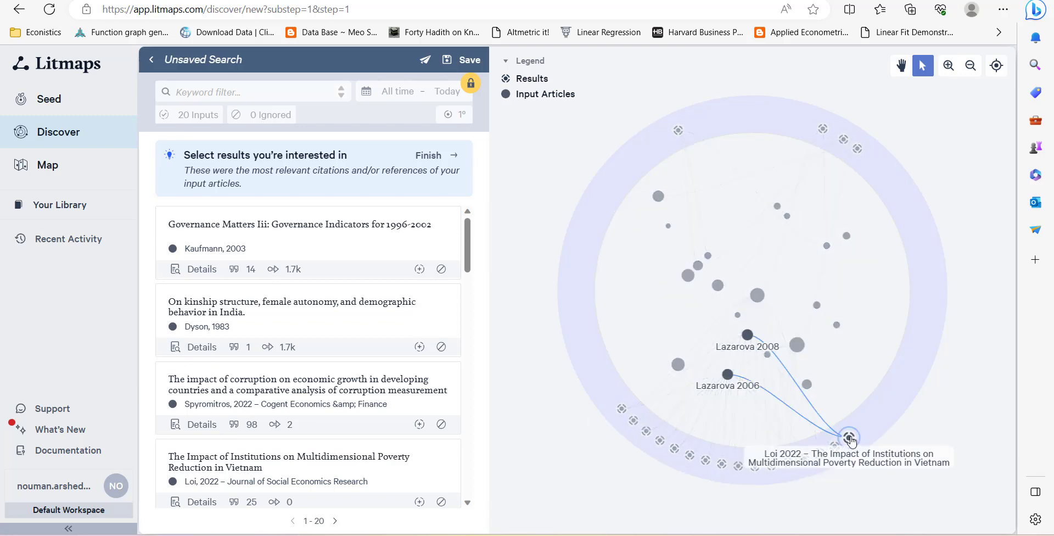
# Add the Loi 2022 Vietnam multidimensional poverty article from the map to the search
pyautogui.click(850, 439)
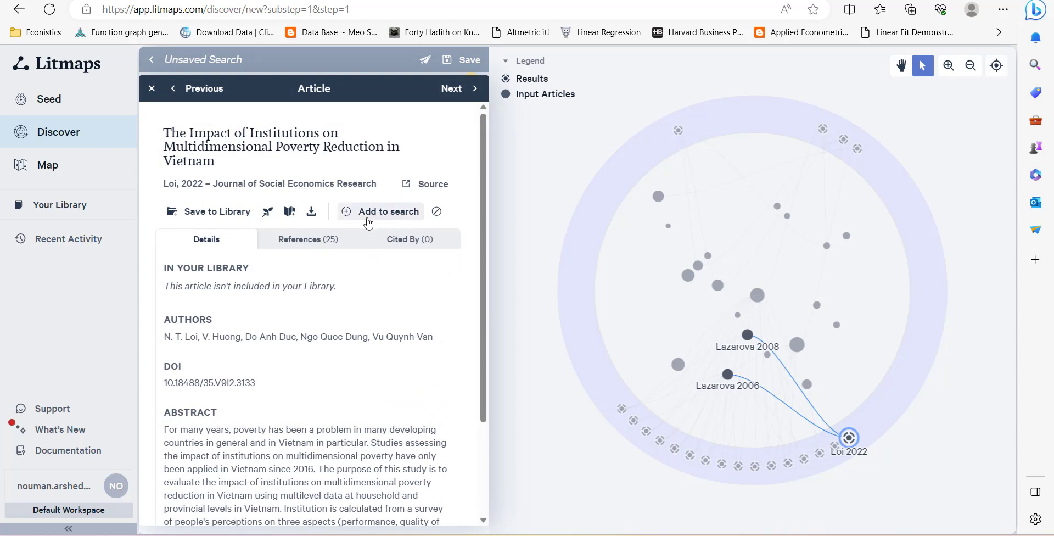
pyautogui.click(346, 214)
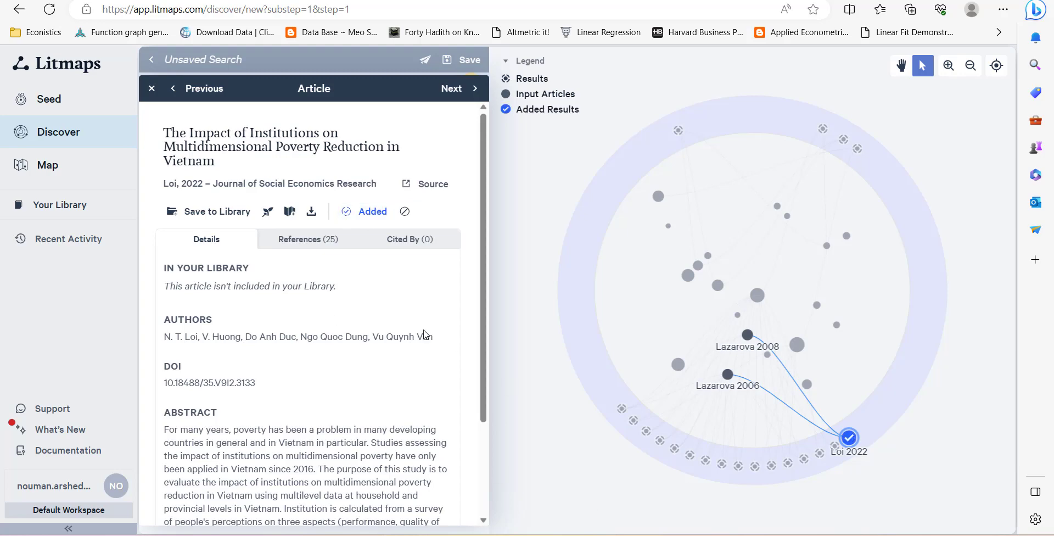
pyautogui.click(152, 88)
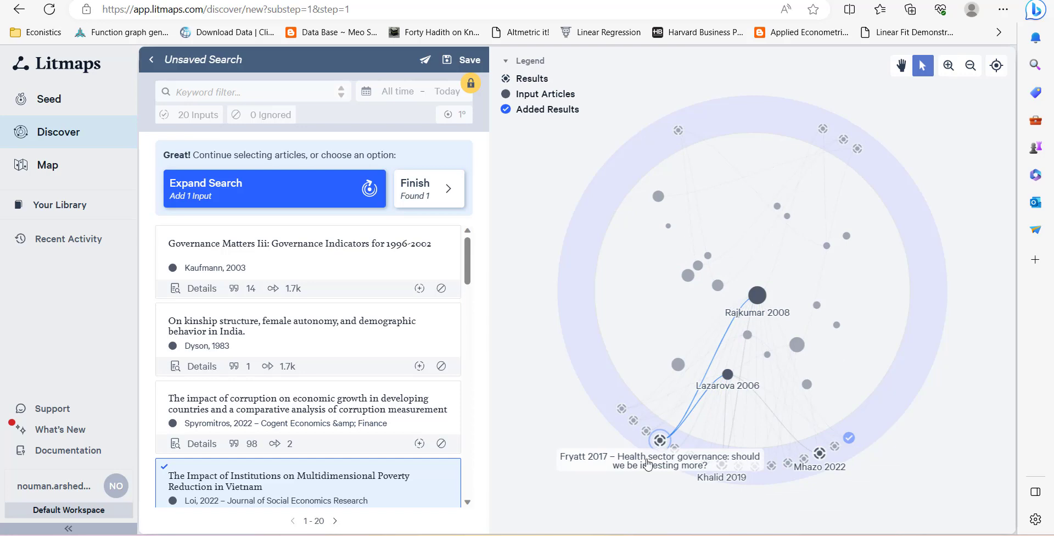
# Finish the search, keeping 20 articles and declining the Pro monitoring upgrade
pyautogui.click(425, 192)
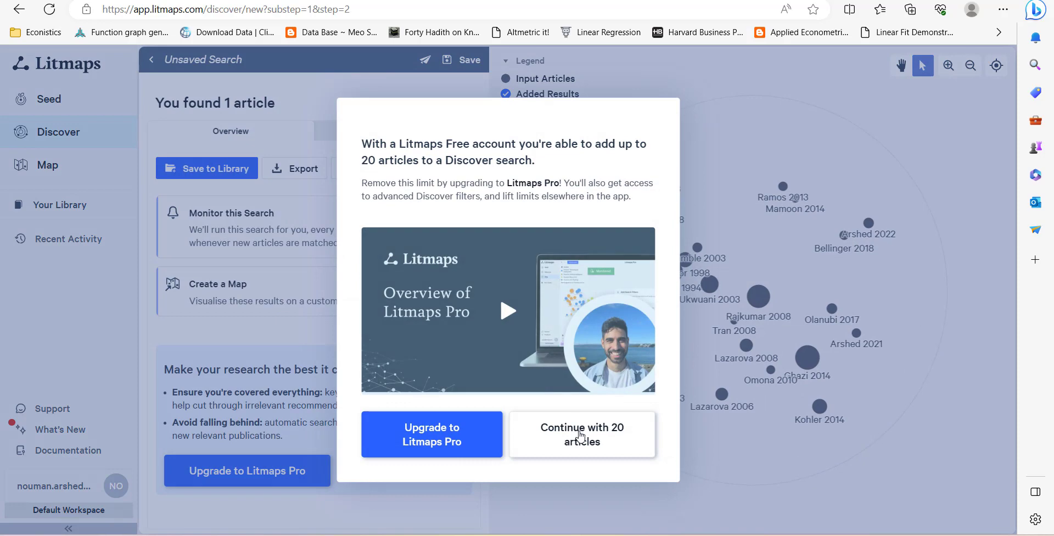
pyautogui.click(580, 436)
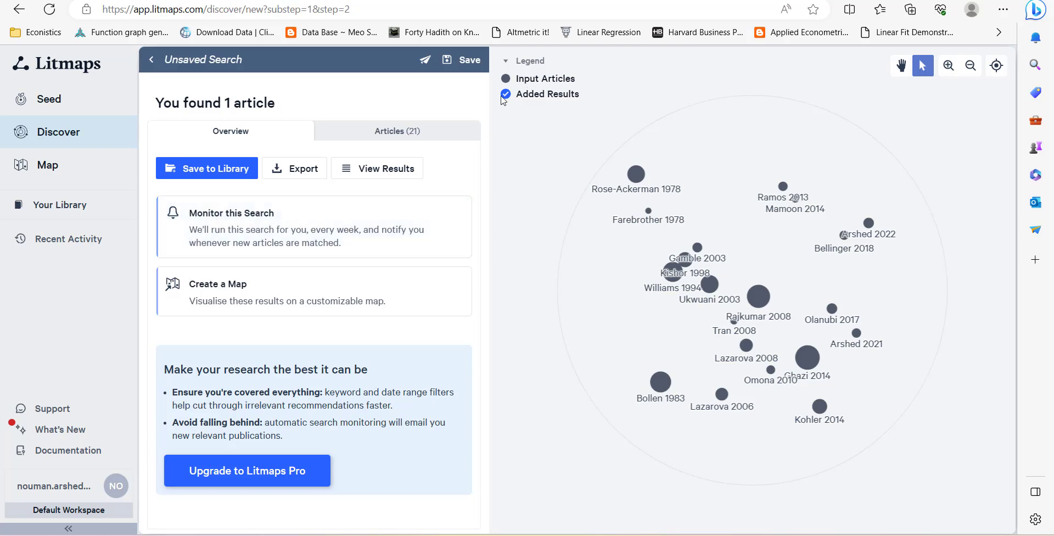
pyautogui.click(296, 215)
pyautogui.click(541, 345)
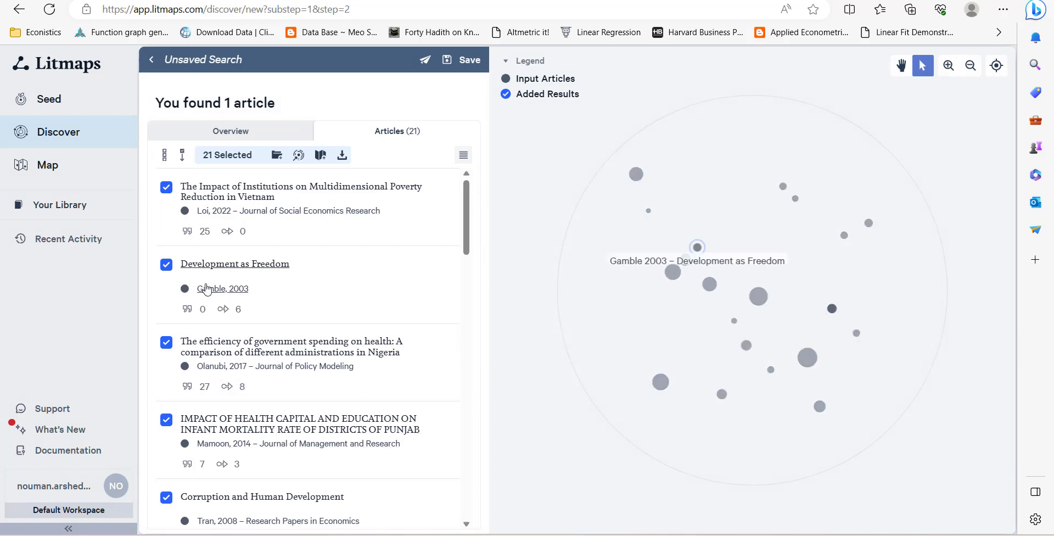
# Uncheck Development as Freedom among the 21 found articles and review the updated list
pyautogui.click(166, 265)
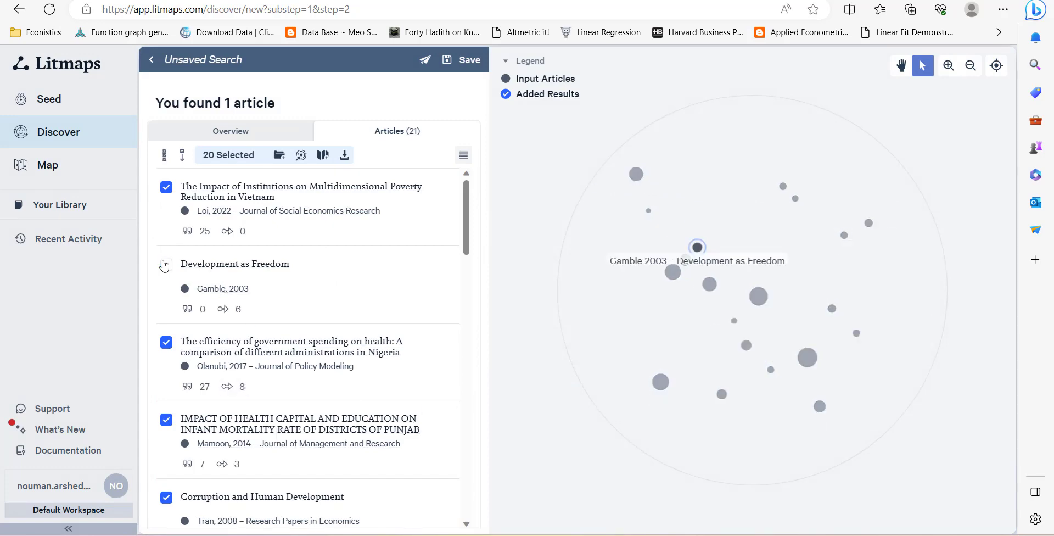
pyautogui.click(230, 132)
pyautogui.click(342, 235)
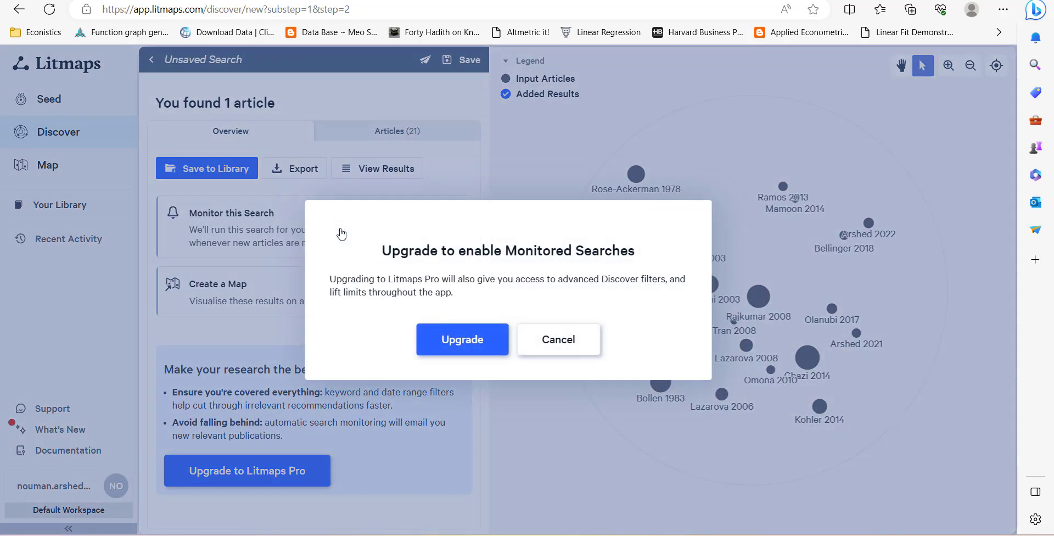
pyautogui.click(543, 352)
pyautogui.click(364, 169)
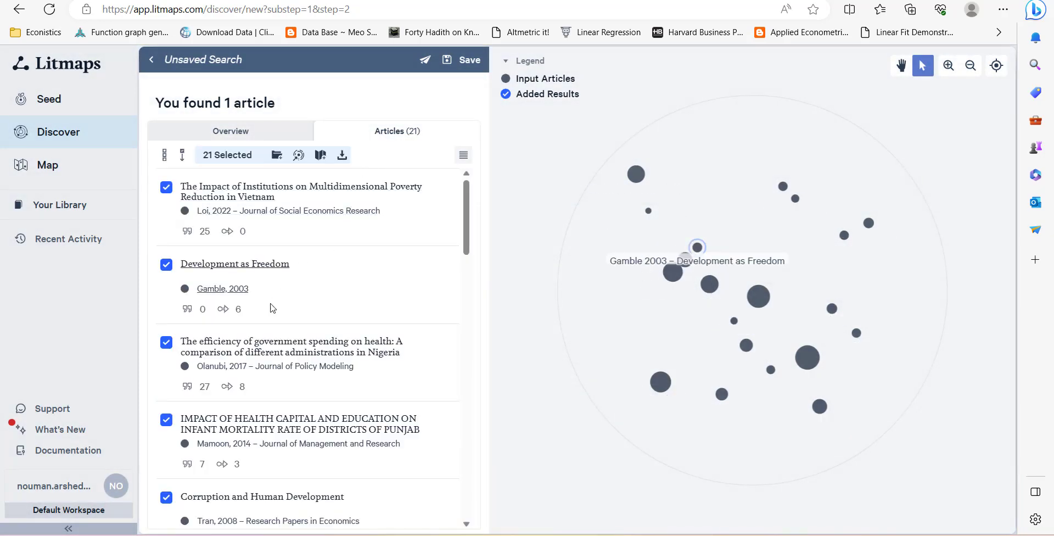
pyautogui.click(198, 132)
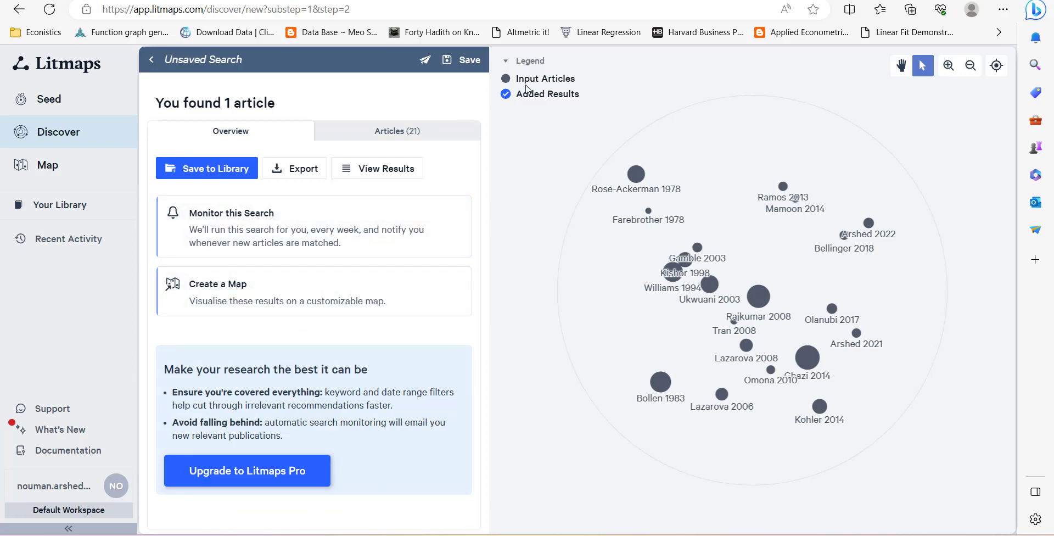
pyautogui.click(390, 131)
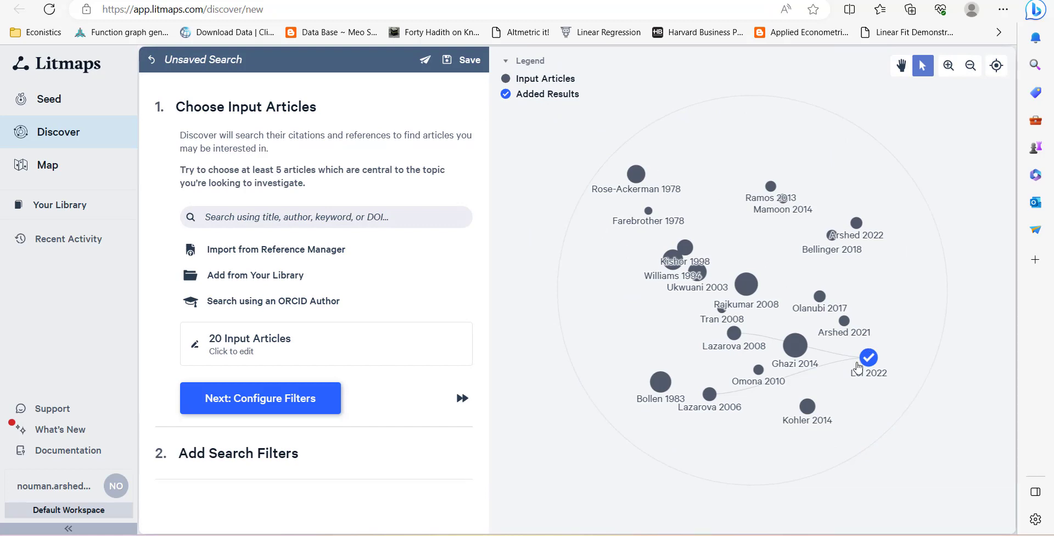
# Run the new search through Configure Filters on the 20 inputs including Loi 2022
pyautogui.click(267, 401)
pyautogui.click(251, 324)
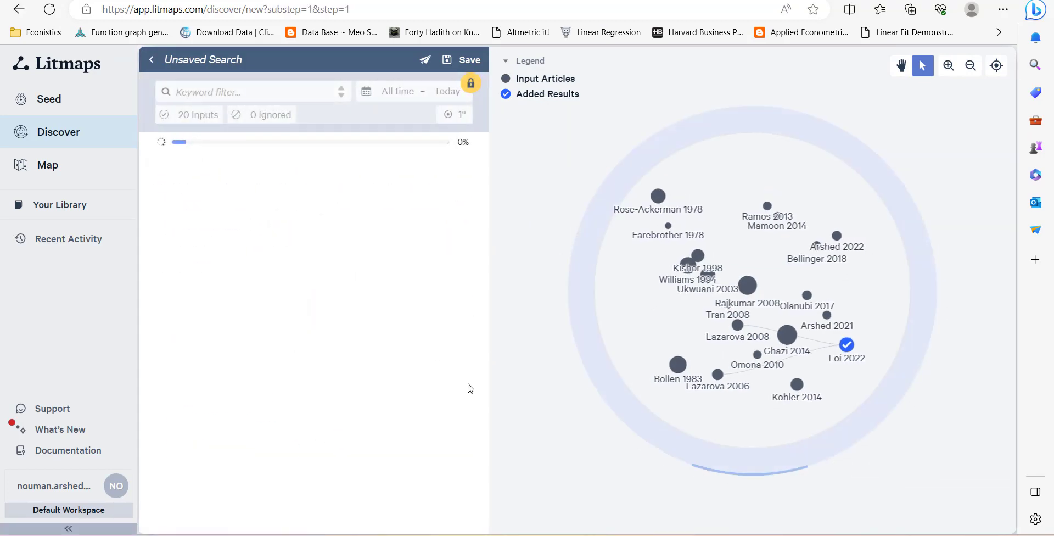